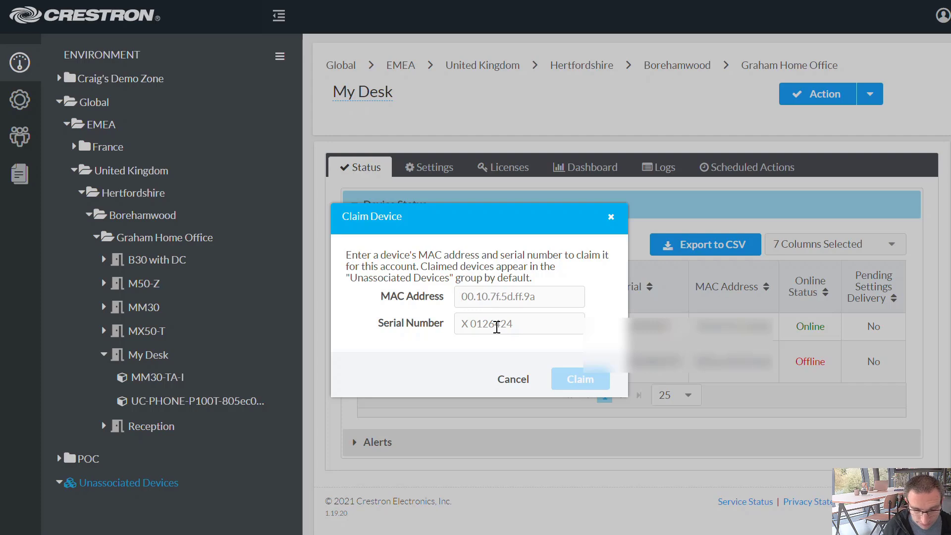
Step: Claim the new device using its MAC address and serial number, and close the claim dialog
type("01:")
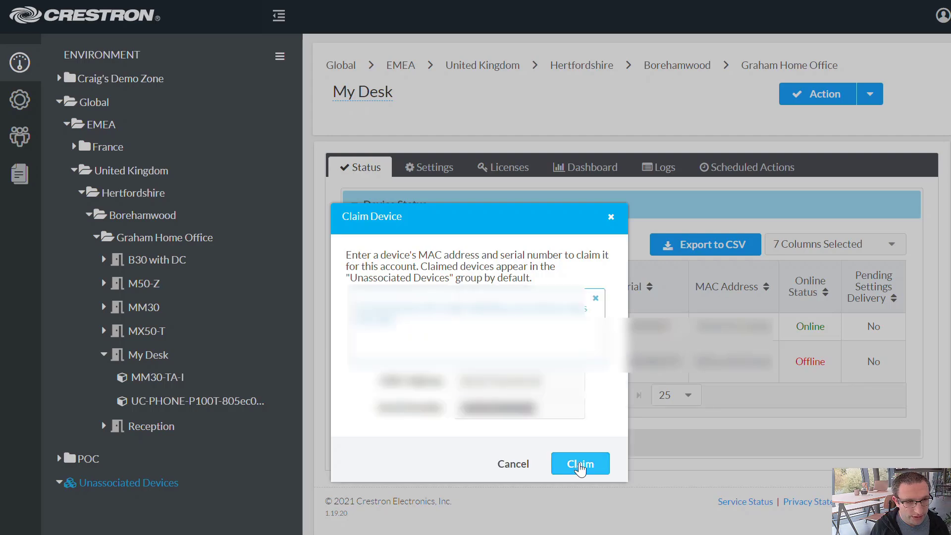
left_click(580, 464)
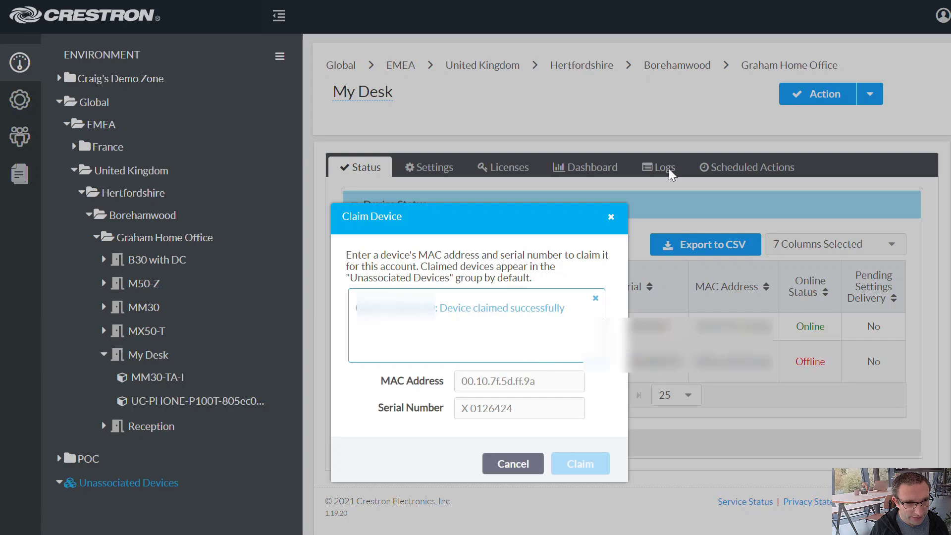
left_click(609, 218)
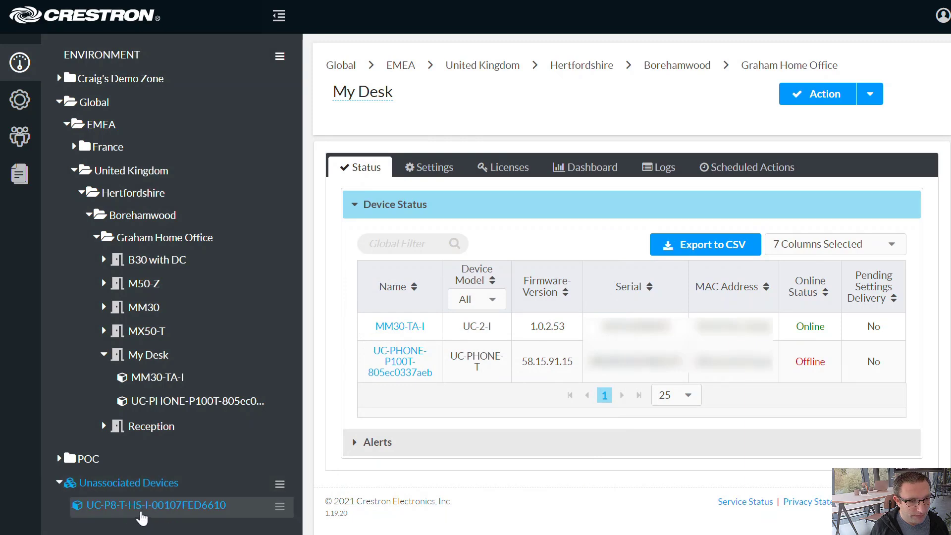
Step: Move the claimed UC-P8-T-HS-I device from Unassociated Devices into the My Desk room and open its page
left_click_drag(142, 518, 159, 358)
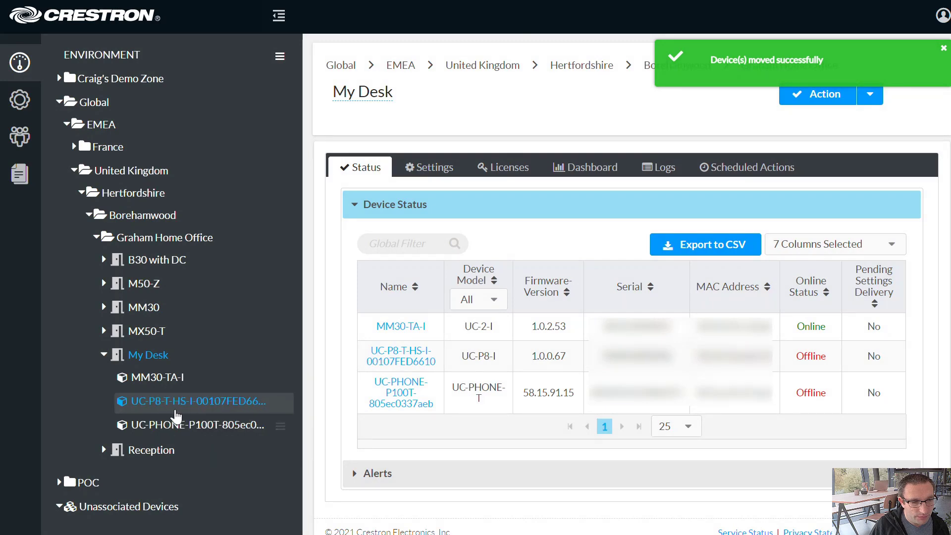
left_click(175, 411)
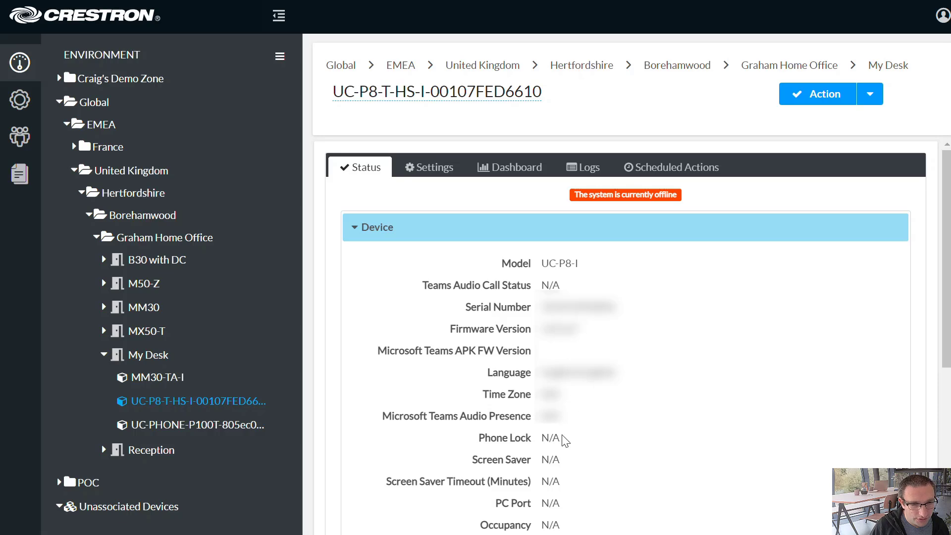
Step: Examine the phone's device details and its network status, including the Primary LAN and WiFi information
scroll(572, 436, "down", 4)
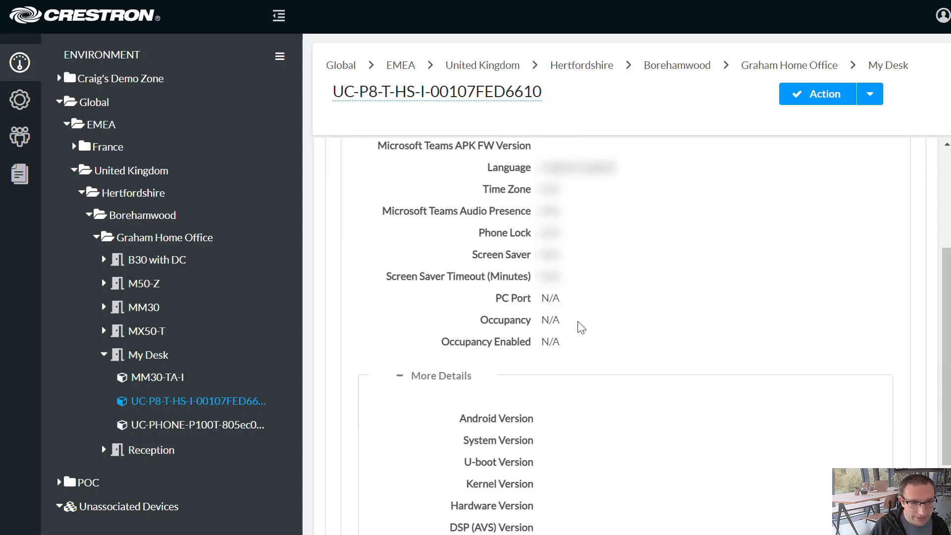
scroll(570, 353, "down", 4)
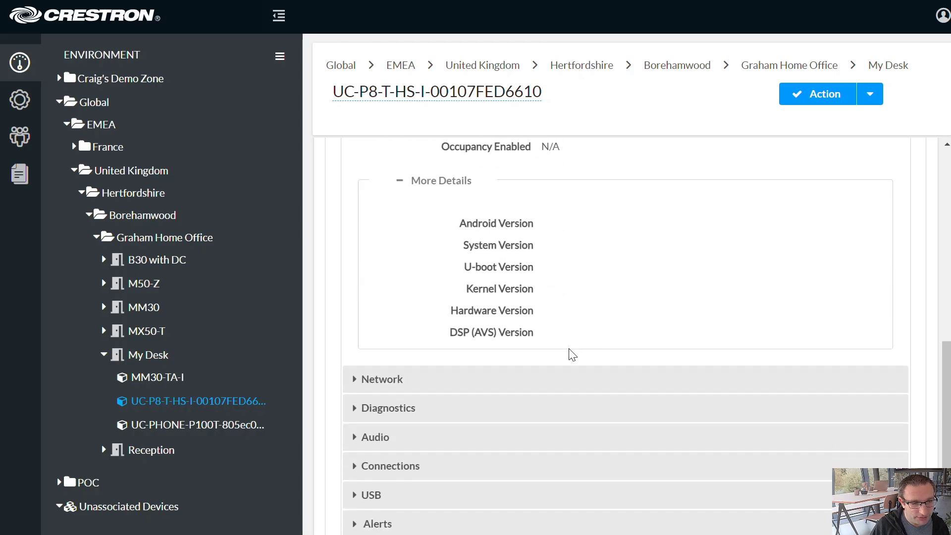
left_click(499, 369)
scroll(555, 228, "down", 6)
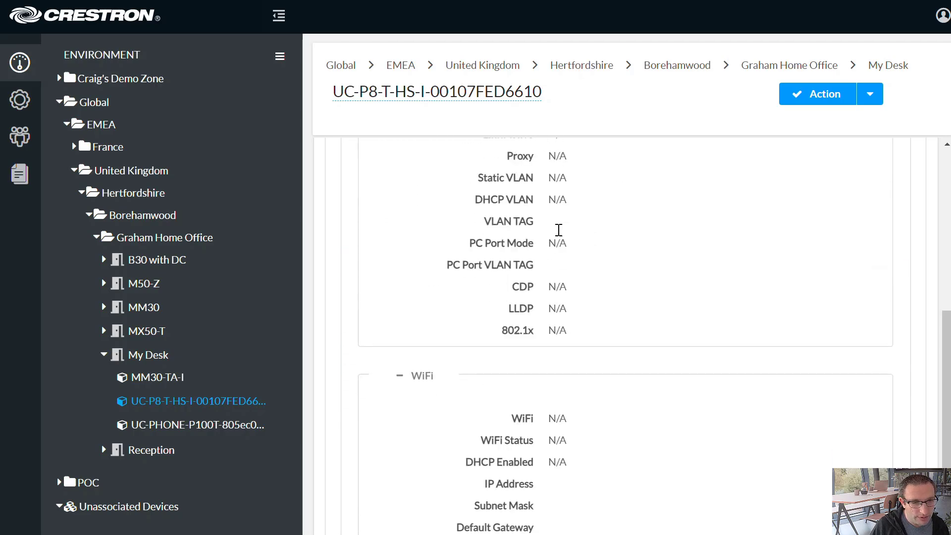
scroll(530, 446, "up", 3)
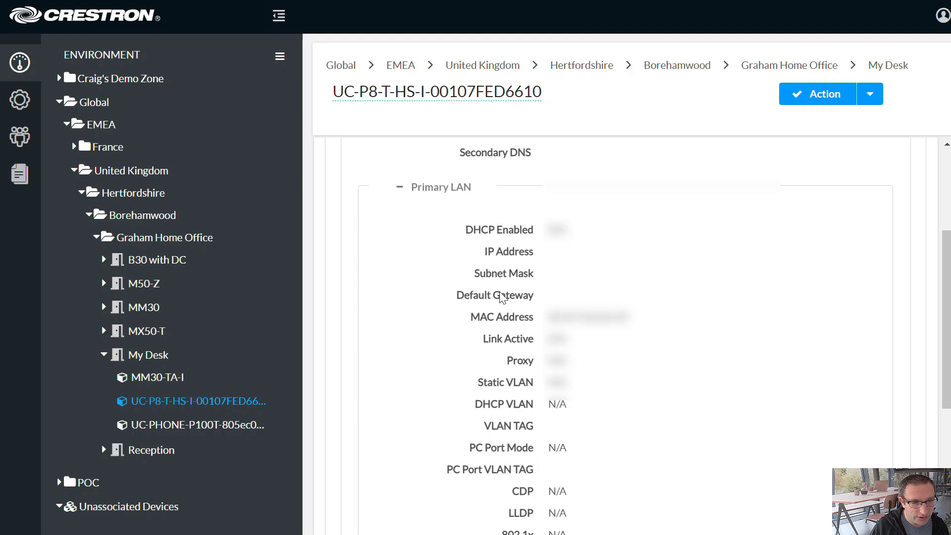
scroll(501, 297, "up", 1)
scroll(501, 297, "down", 5)
scroll(503, 297, "down", 1)
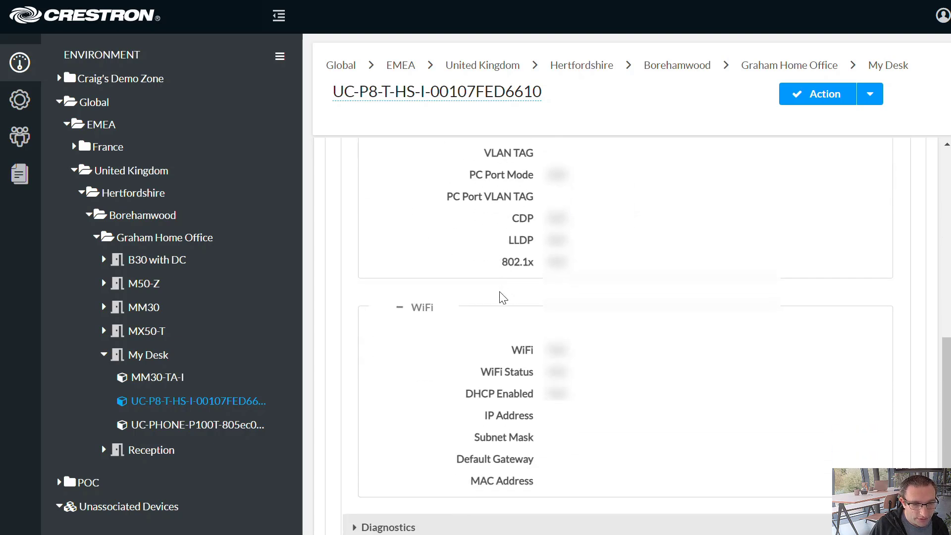
scroll(526, 371, "down", 2)
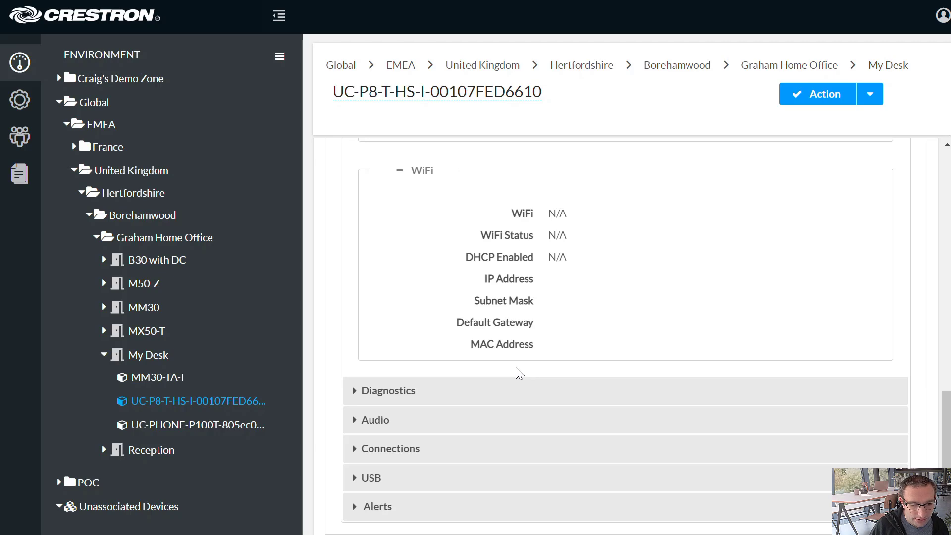
Step: Review the phone's Diagnostics, Audio, Connections, USB and Alerts status sections
left_click(406, 404)
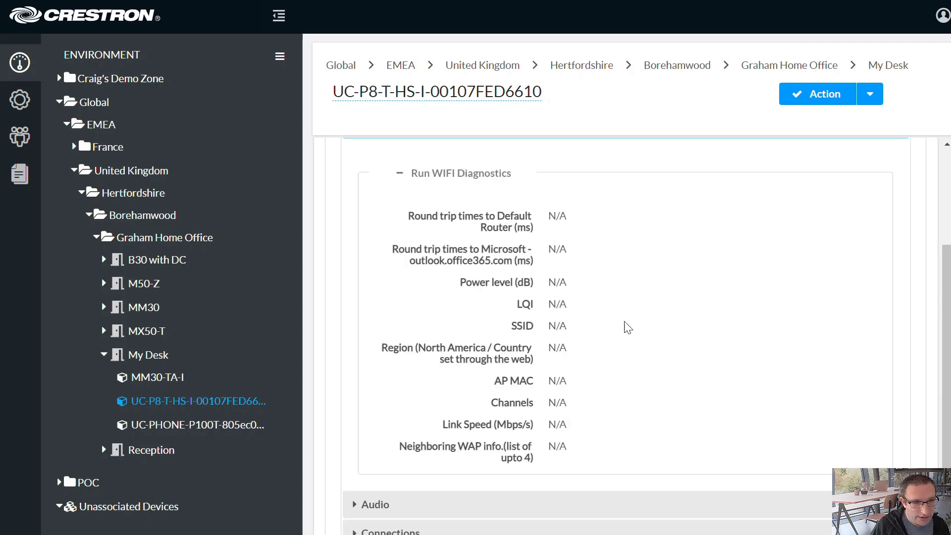
scroll(555, 378, "up", 3)
scroll(555, 379, "down", 5)
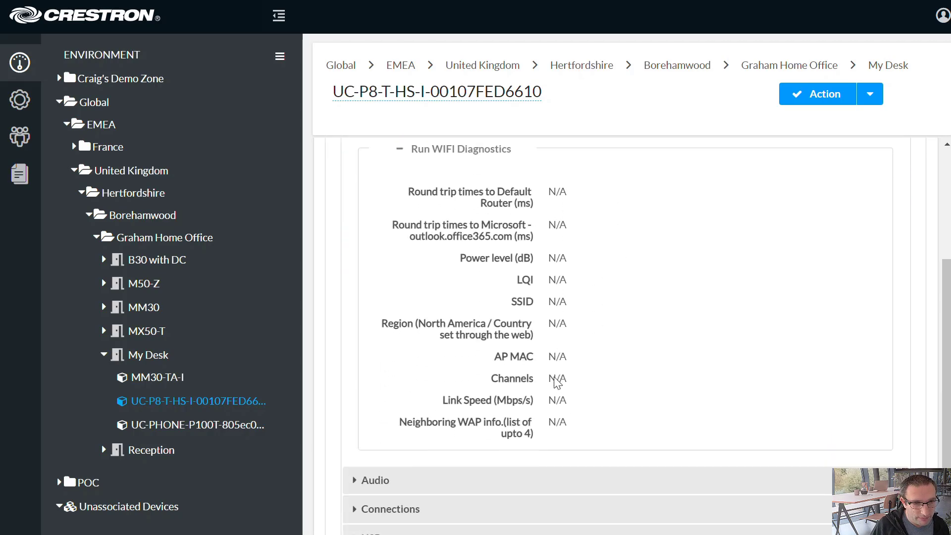
left_click(435, 391)
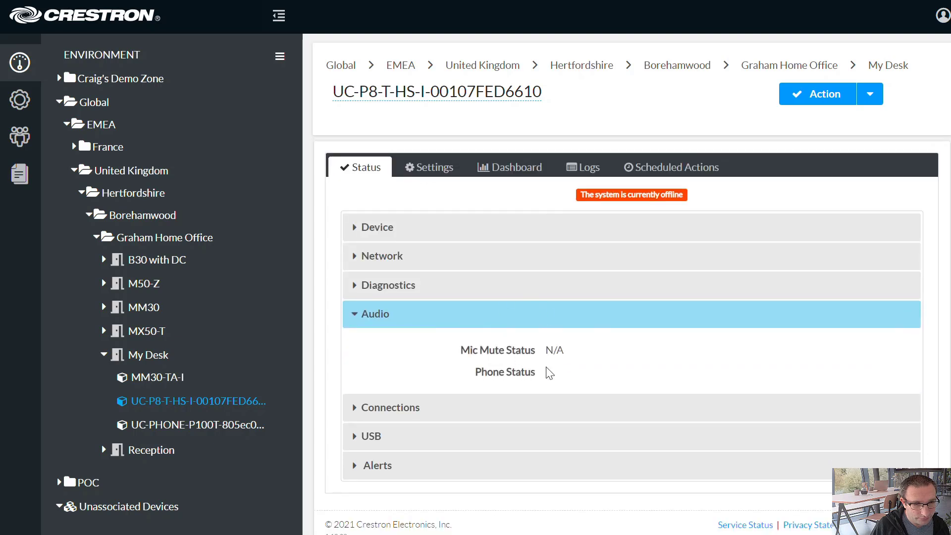
left_click(472, 406)
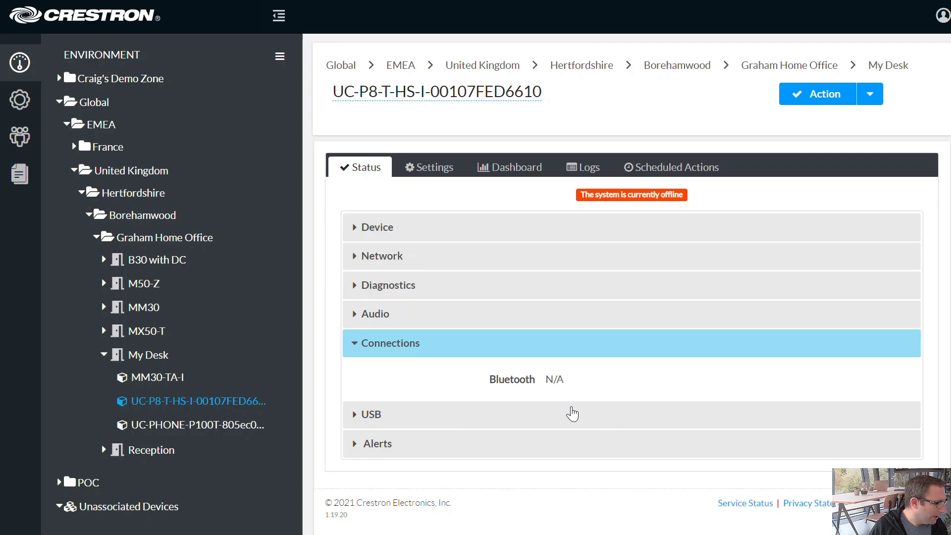
left_click(568, 425)
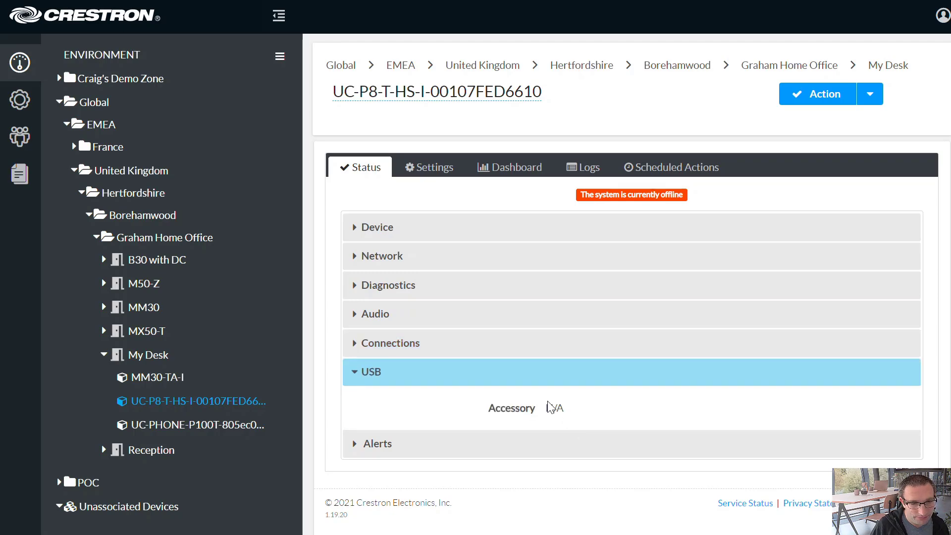
left_click(547, 451)
Step: In the phone's System Setup settings, enforce Standby to view its mode options, and turn the enforcement back off
left_click(435, 169)
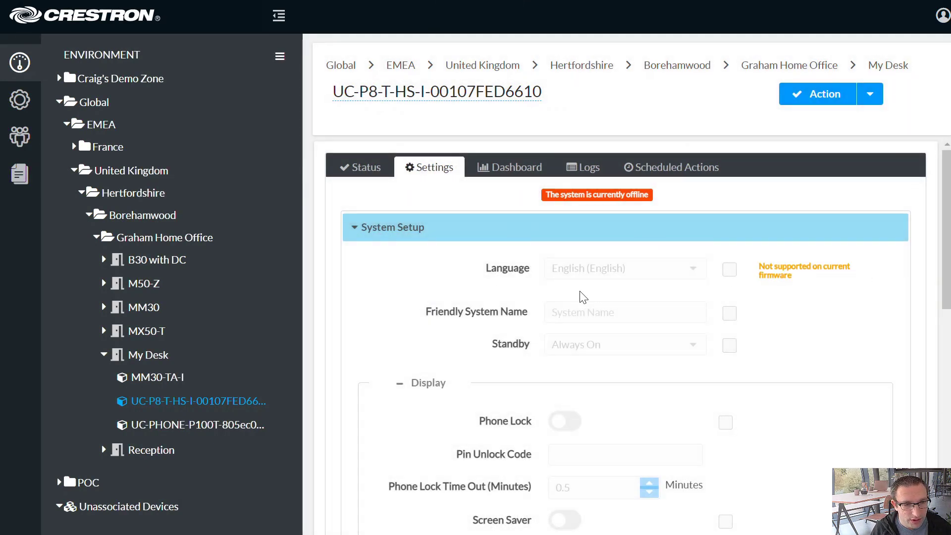
scroll(507, 297, "down", 1)
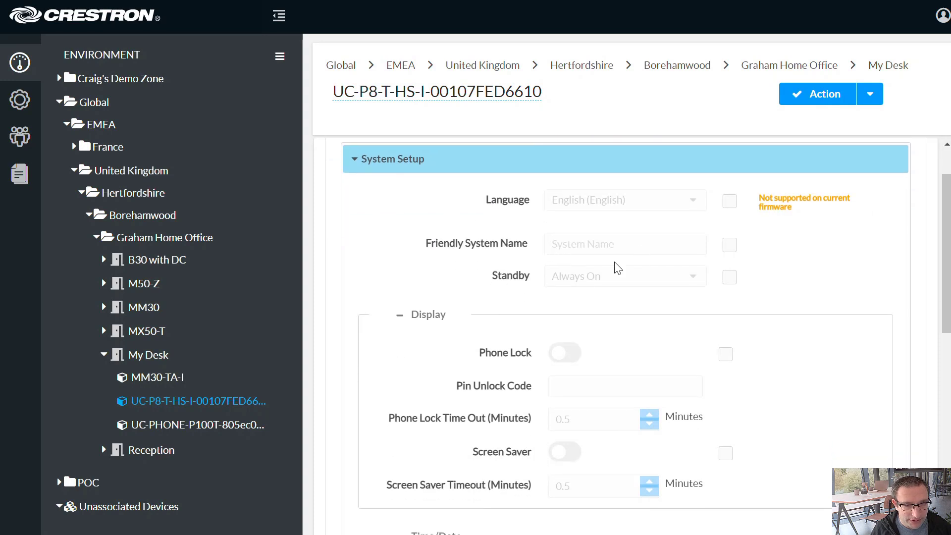
scroll(617, 267, "down", 1)
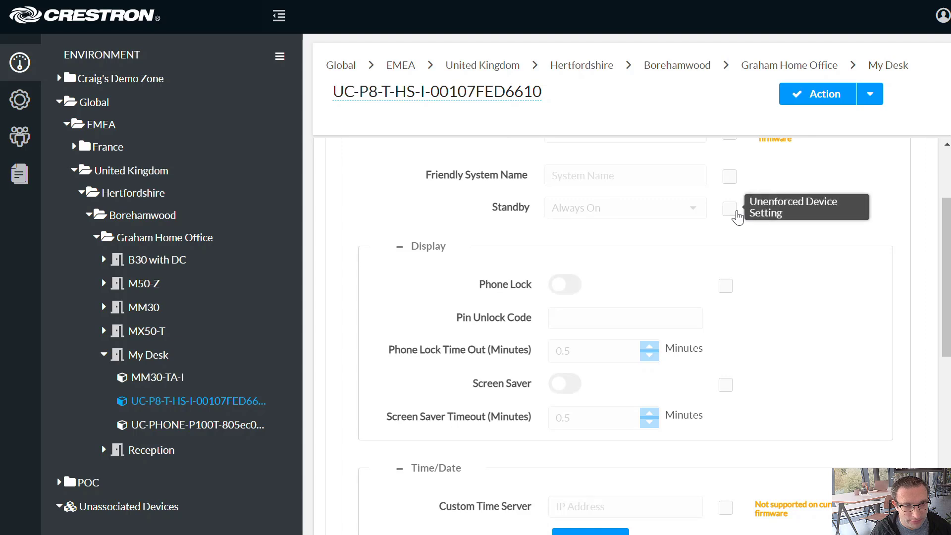
left_click(729, 209)
left_click(661, 214)
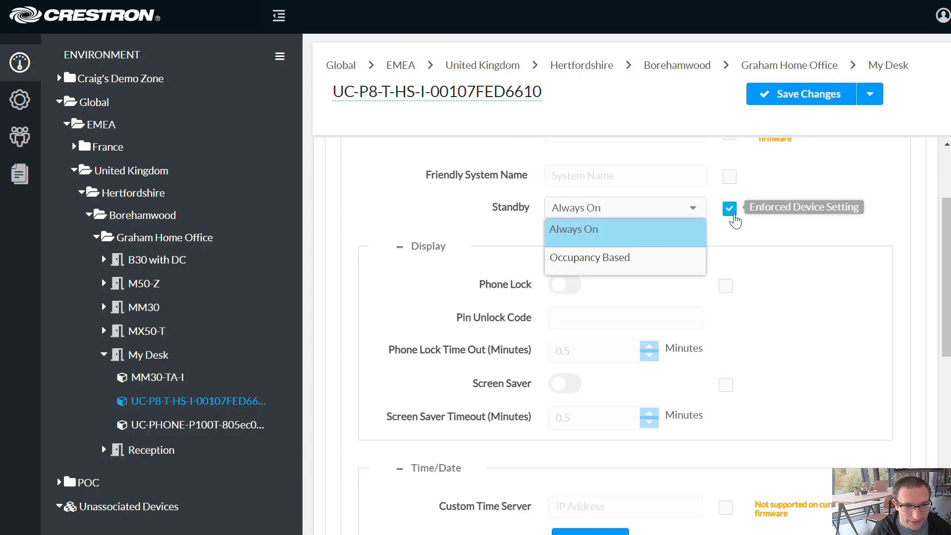
left_click(729, 208)
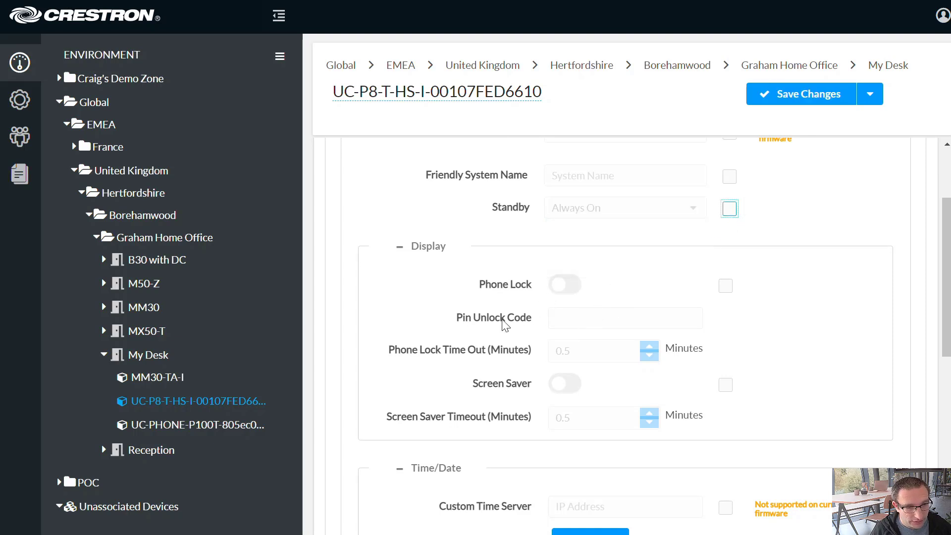
Step: Review the phone's remaining System Setup settings and its Conferencing and WiFi settings
scroll(579, 399, "down", 10)
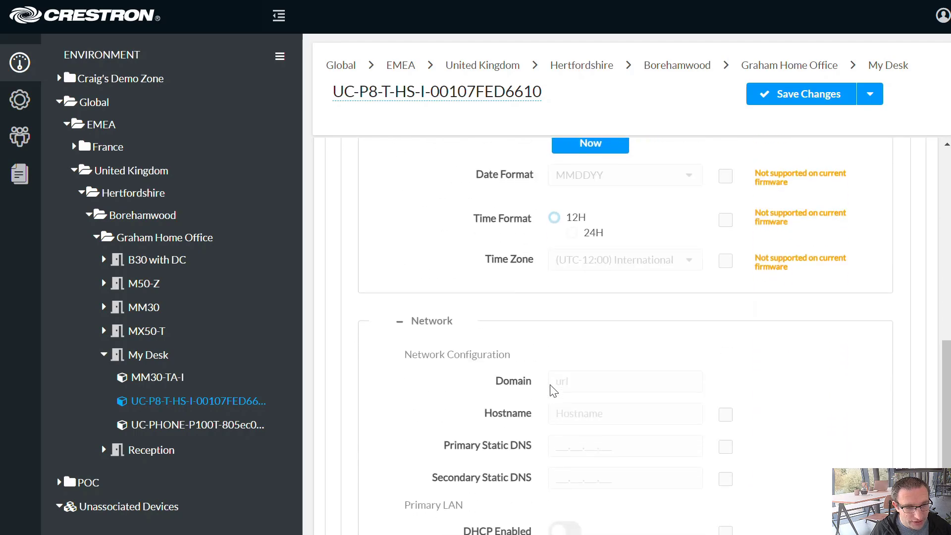
scroll(555, 381, "down", 2)
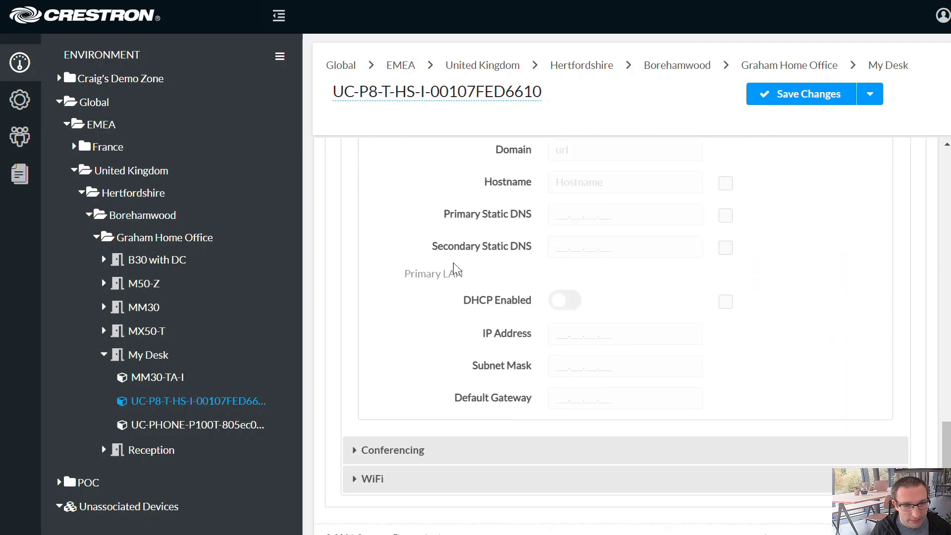
left_click(425, 451)
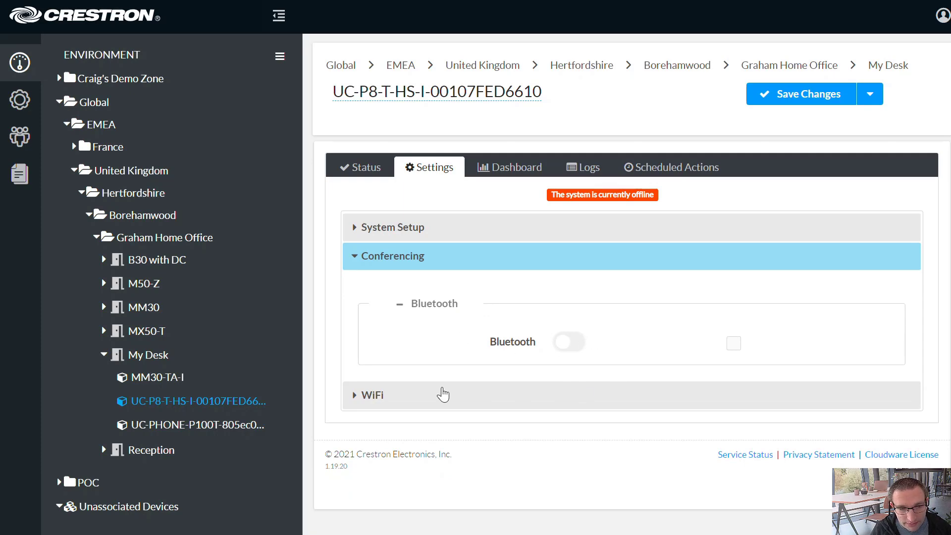
left_click(444, 394)
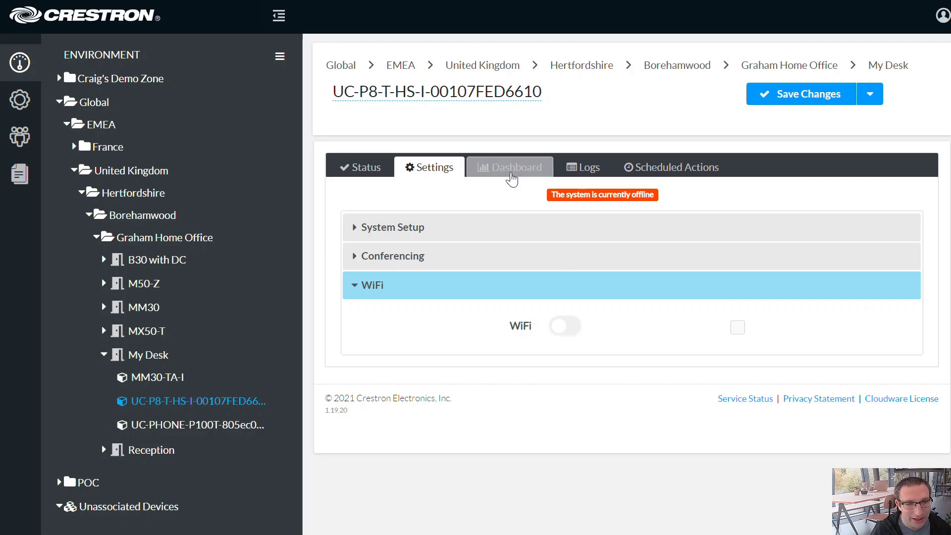
Step: View the phone's Device Usage dashboard and check which dashboards are available
left_click(513, 173)
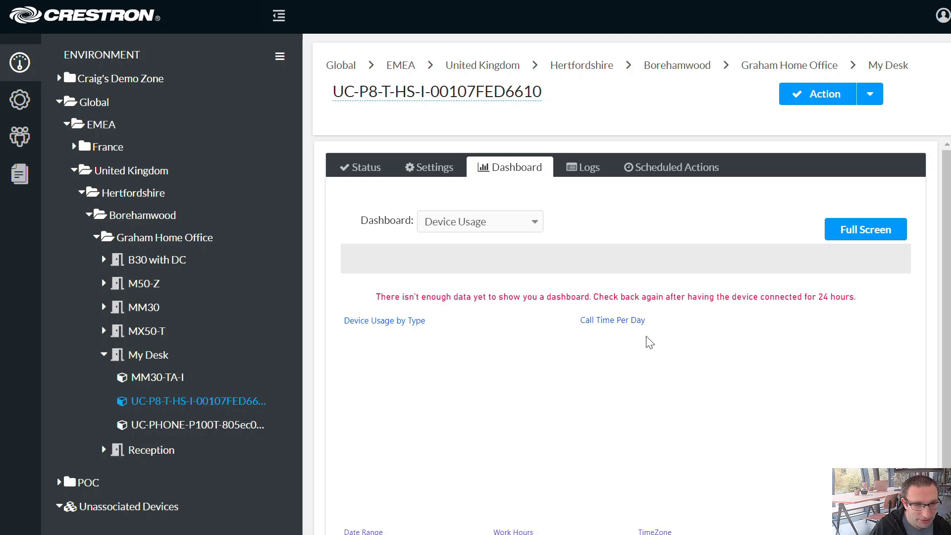
left_click(534, 221)
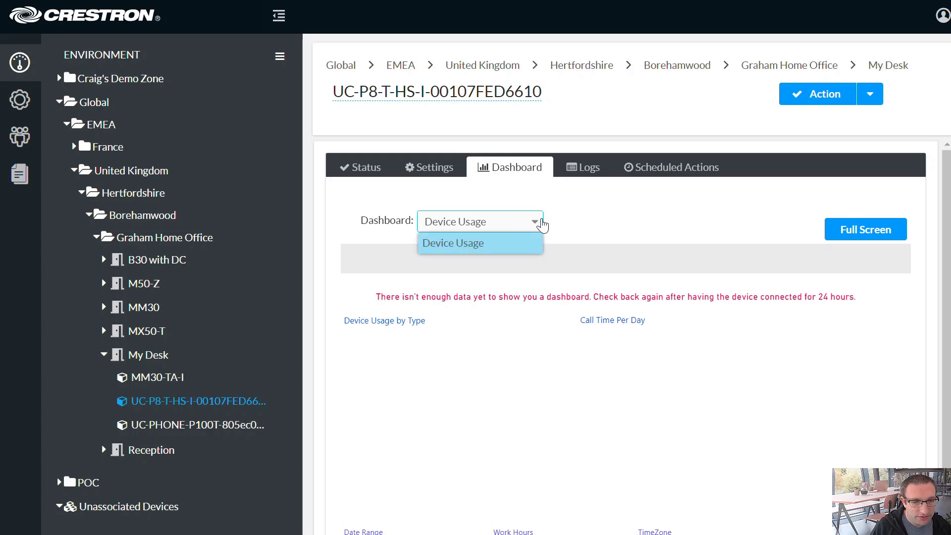
left_click(697, 224)
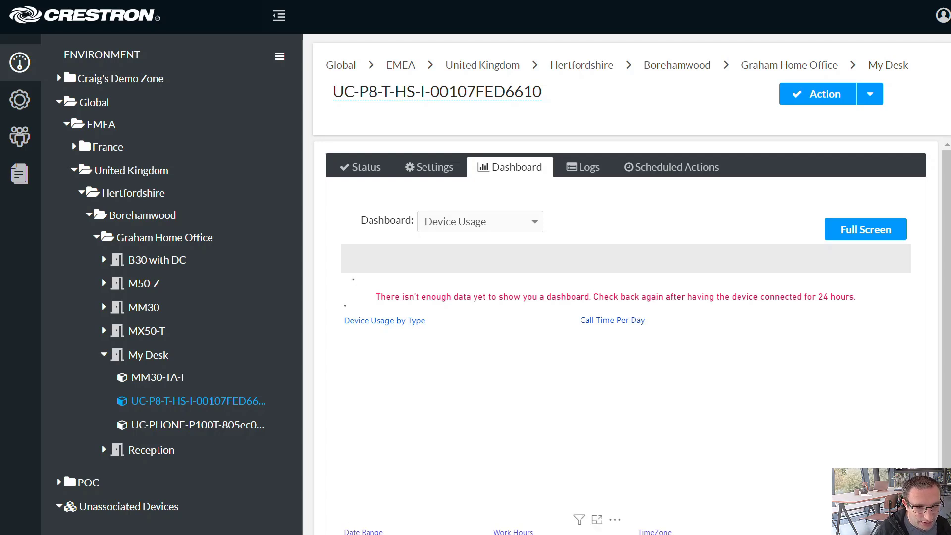
Step: View the phone's log categories, check the firmware update options for available versions, and cancel the update
left_click(583, 167)
left_click(870, 93)
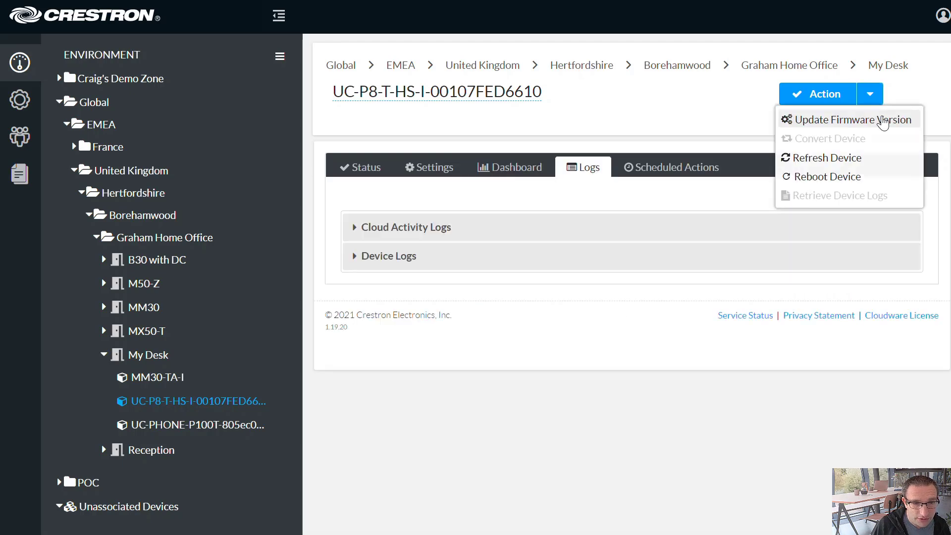
left_click(876, 121)
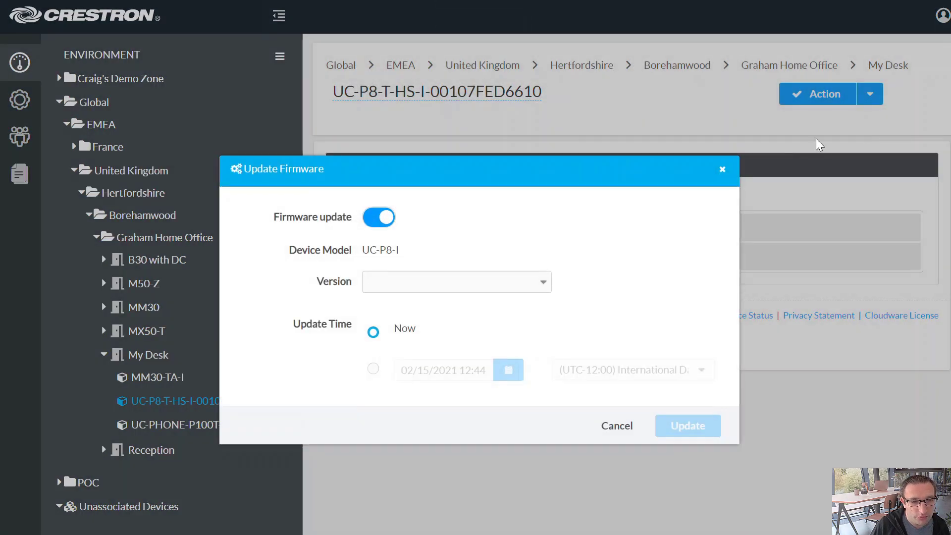
left_click(459, 285)
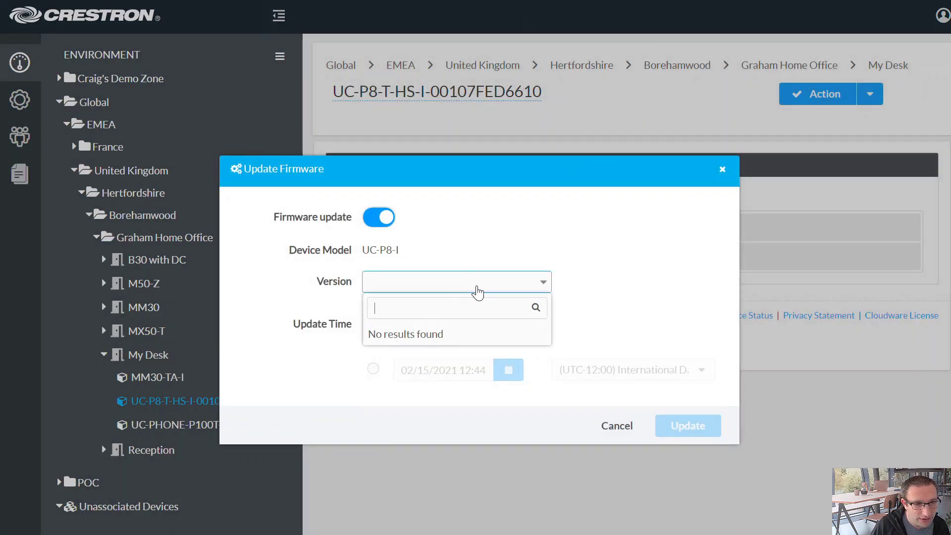
left_click(578, 260)
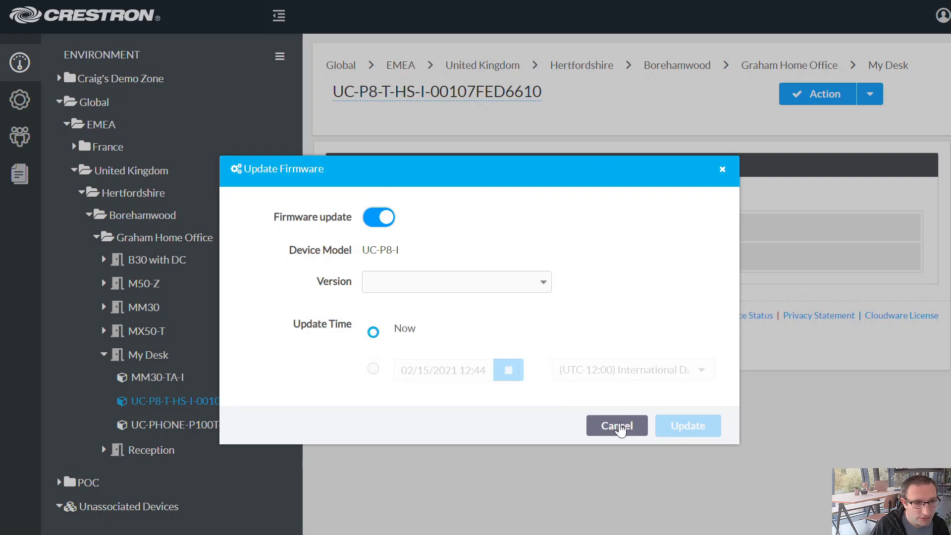
left_click(618, 426)
Step: Return to the phone's status information and refresh the device
left_click(870, 94)
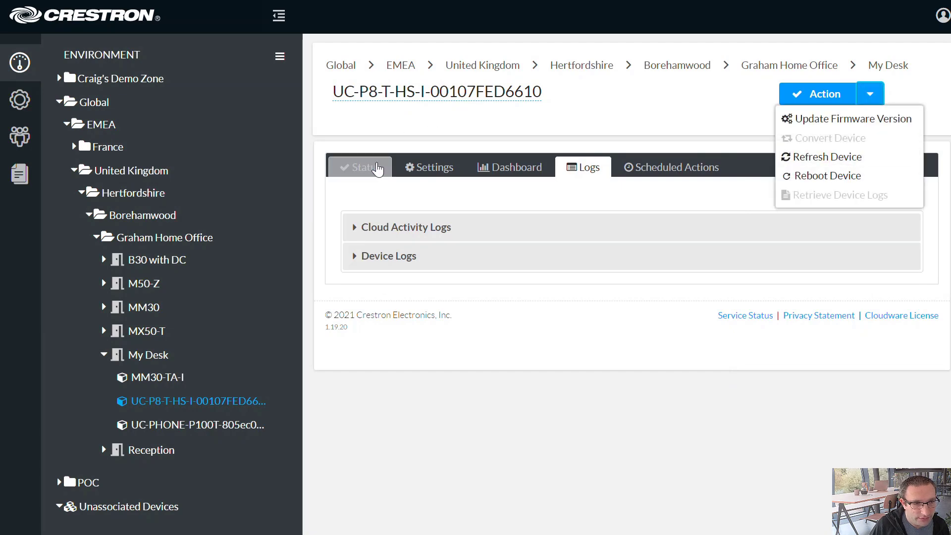
left_click(378, 167)
left_click(870, 93)
left_click(845, 155)
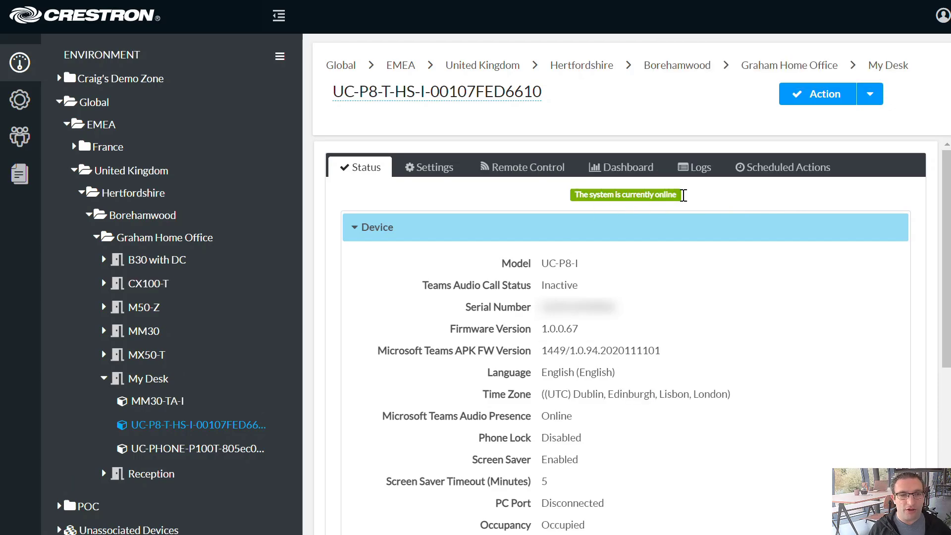
Step: Review the phone's Device status details, including its occupancy values and the additional version details
scroll(717, 323, "down", 1)
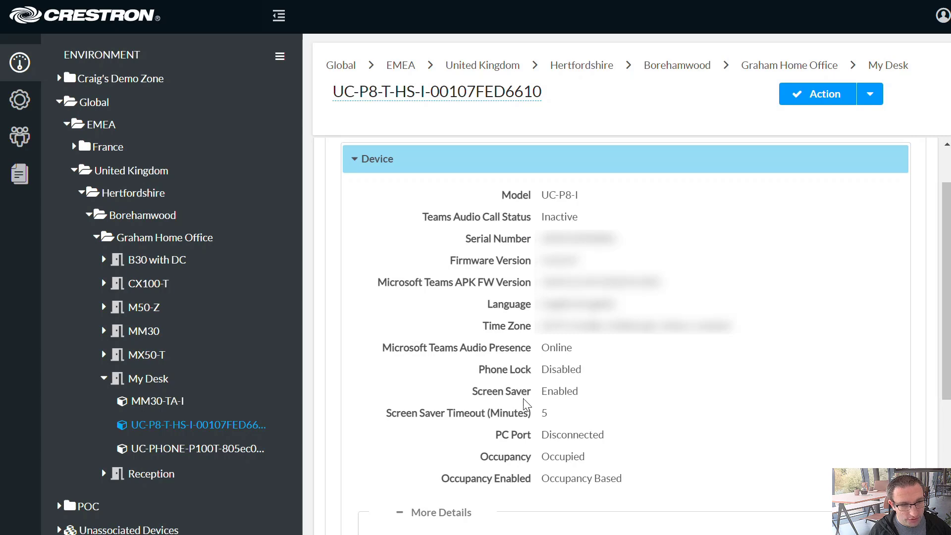
left_click_drag(533, 462, 606, 473)
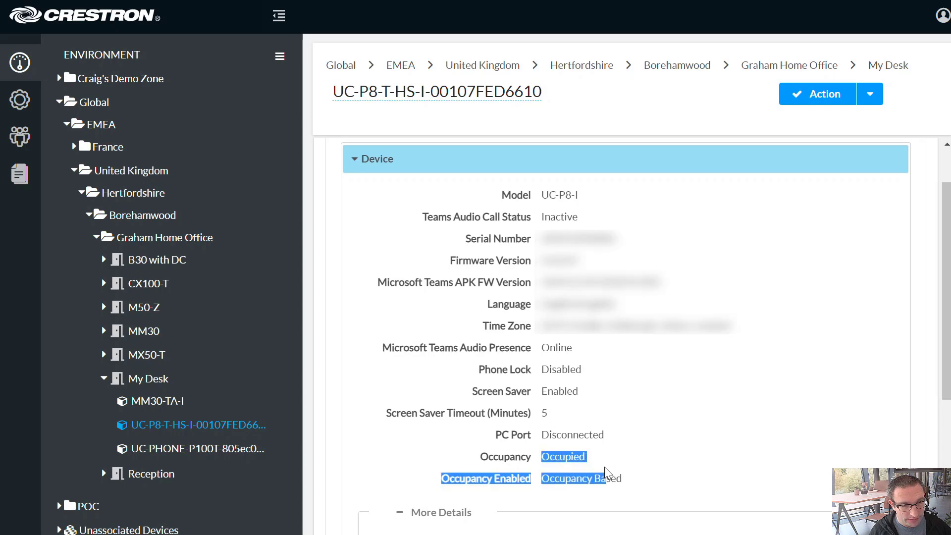
left_click(606, 464)
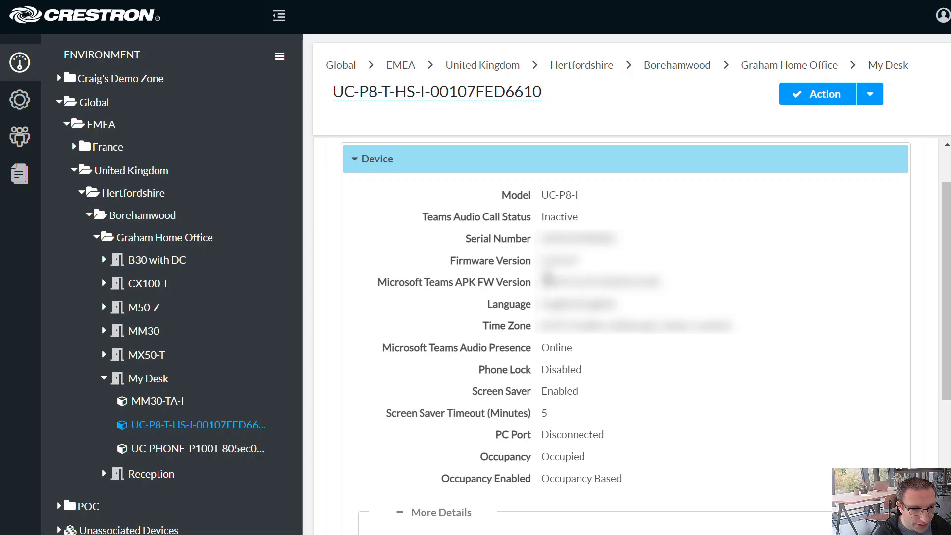
scroll(648, 419, "down", 7)
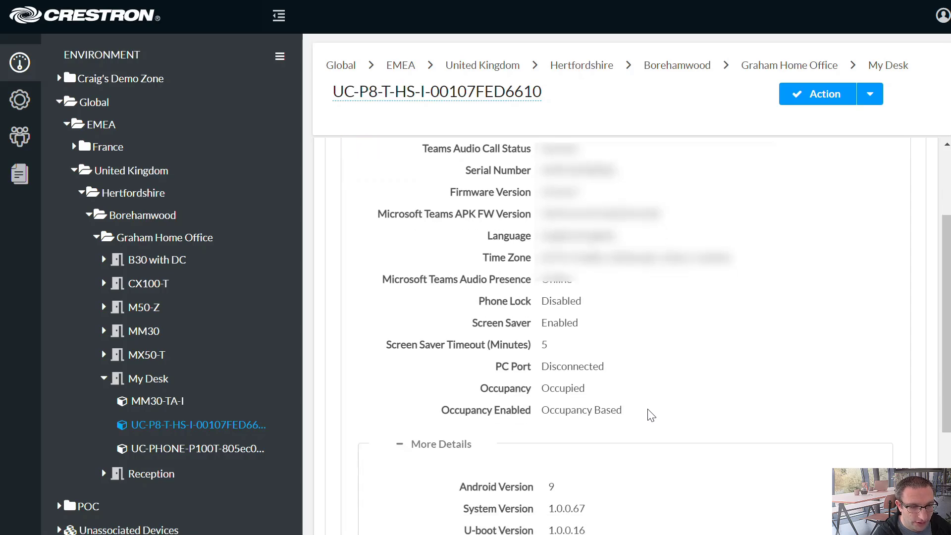
Step: Check the phone's Bluetooth connection, USB accessory and audio status
left_click(469, 457)
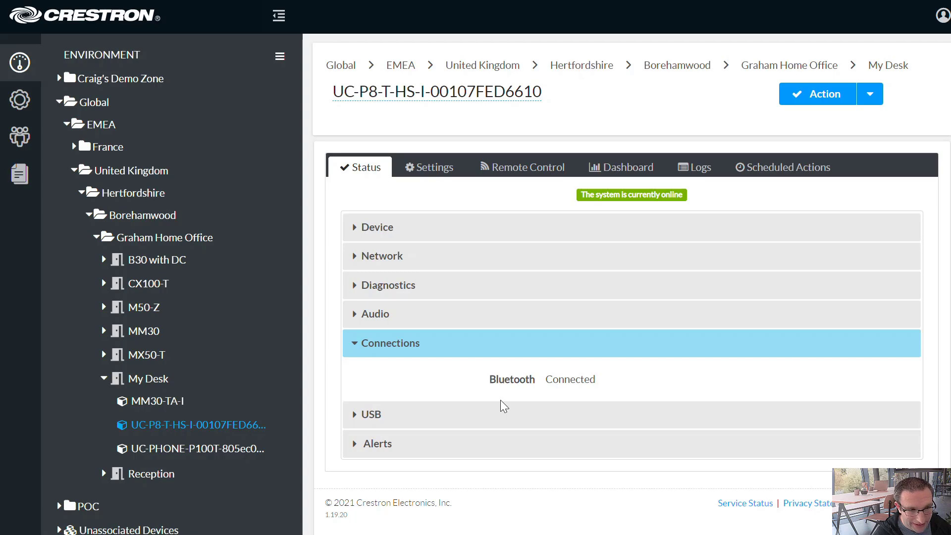
left_click(486, 414)
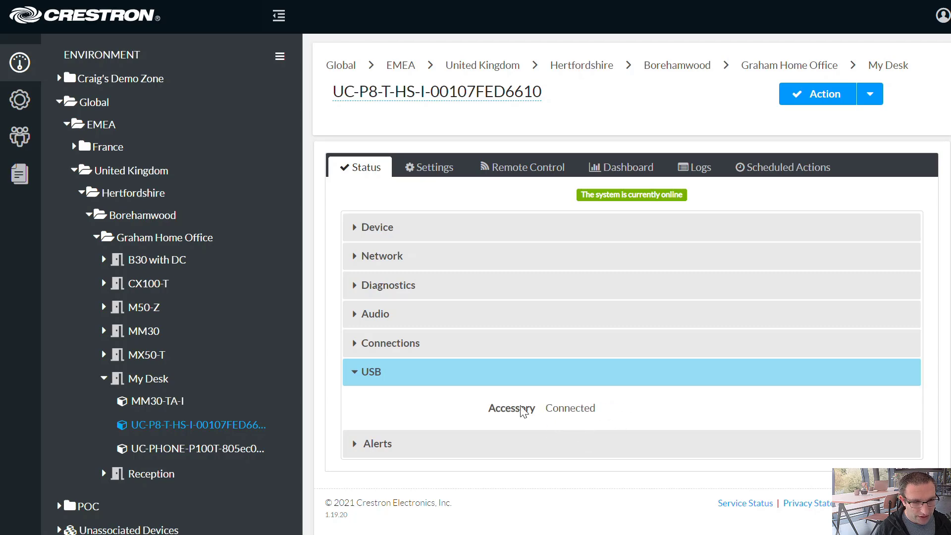
left_click(500, 343)
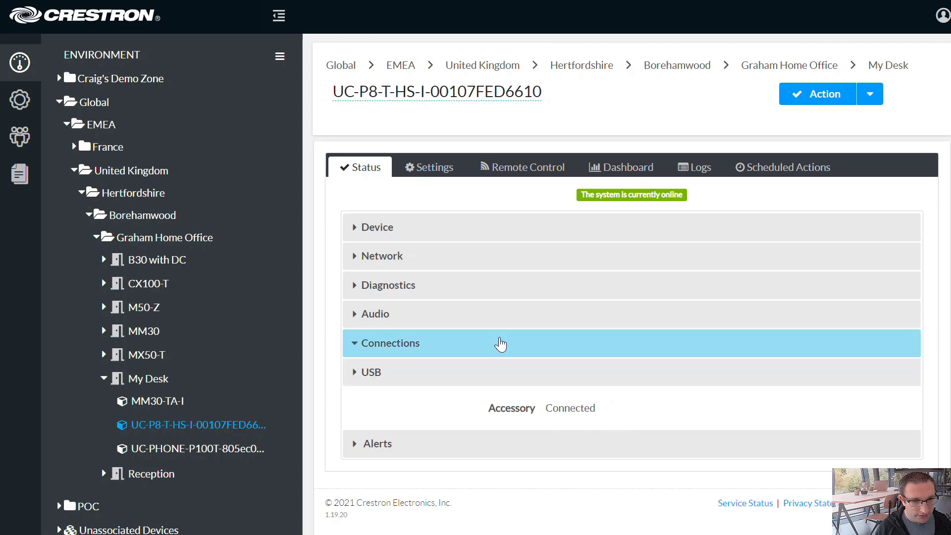
left_click(581, 413)
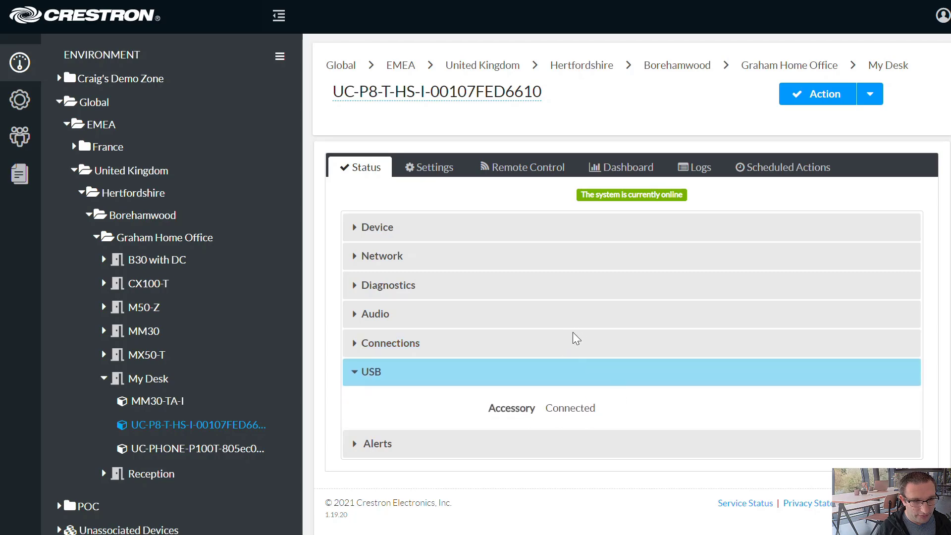
left_click(615, 320)
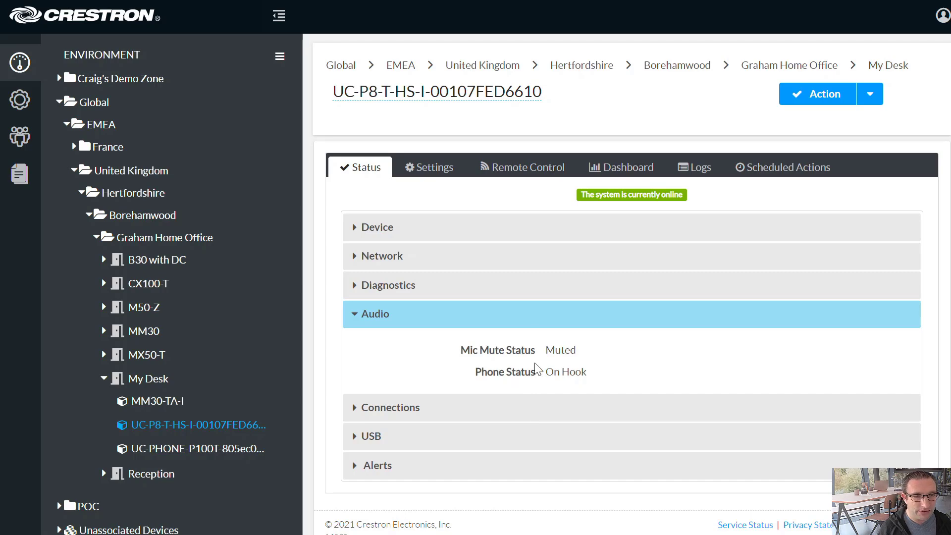
left_click(497, 436)
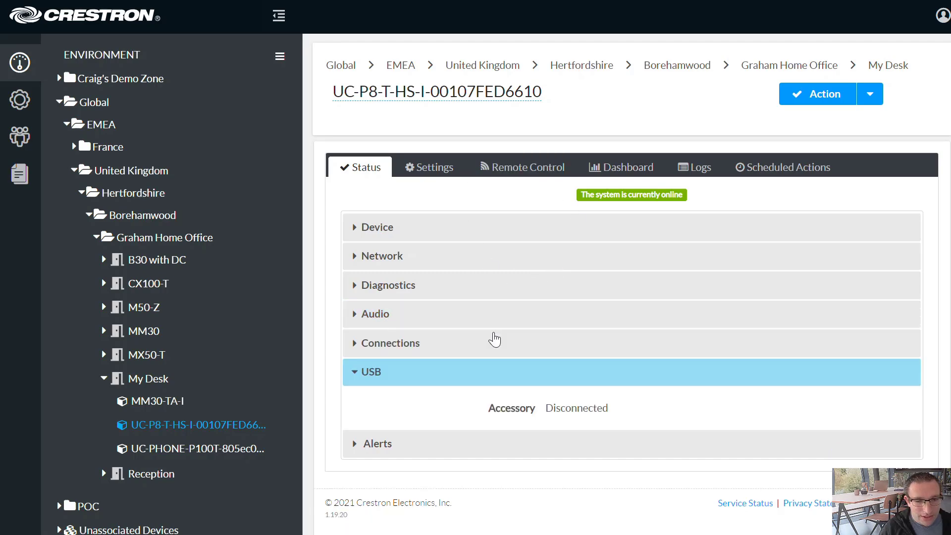
Step: Review the phone's System Setup settings through its network configuration, and check the Bluetooth option under Conferencing
left_click(451, 174)
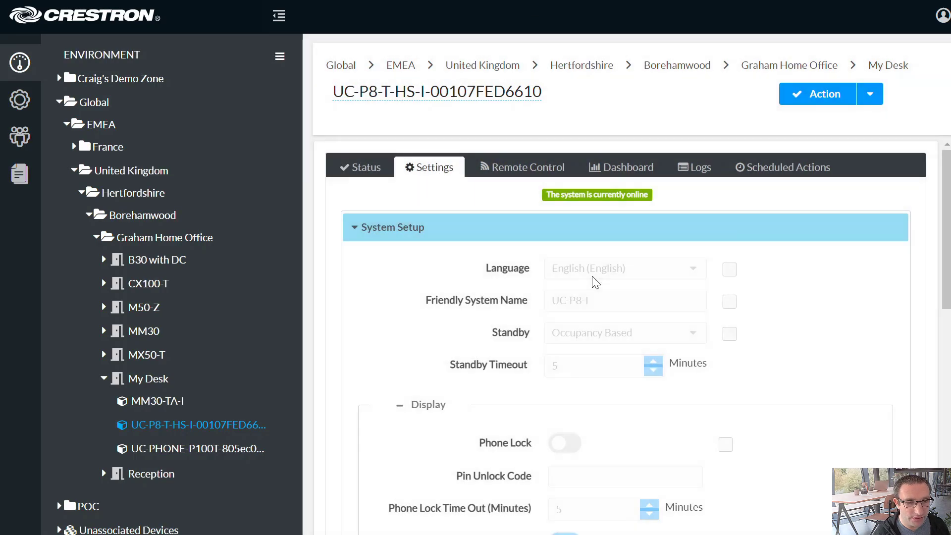
scroll(575, 329, "down", 5)
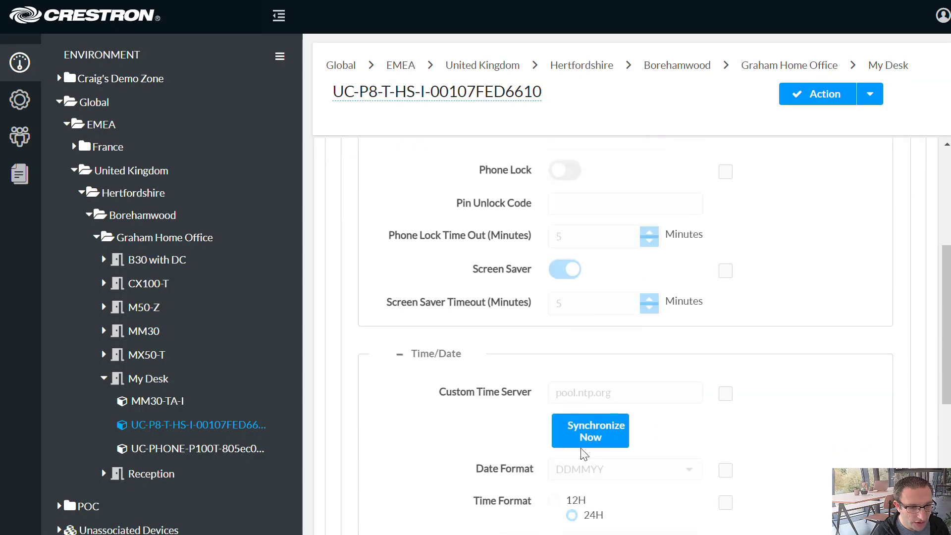
scroll(583, 453, "down", 5)
scroll(488, 459, "down", 5)
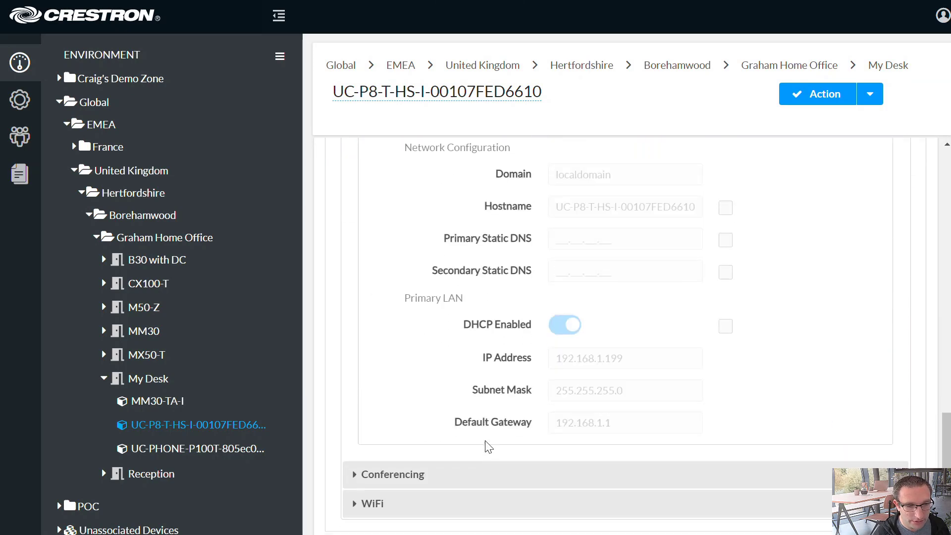
left_click(495, 476)
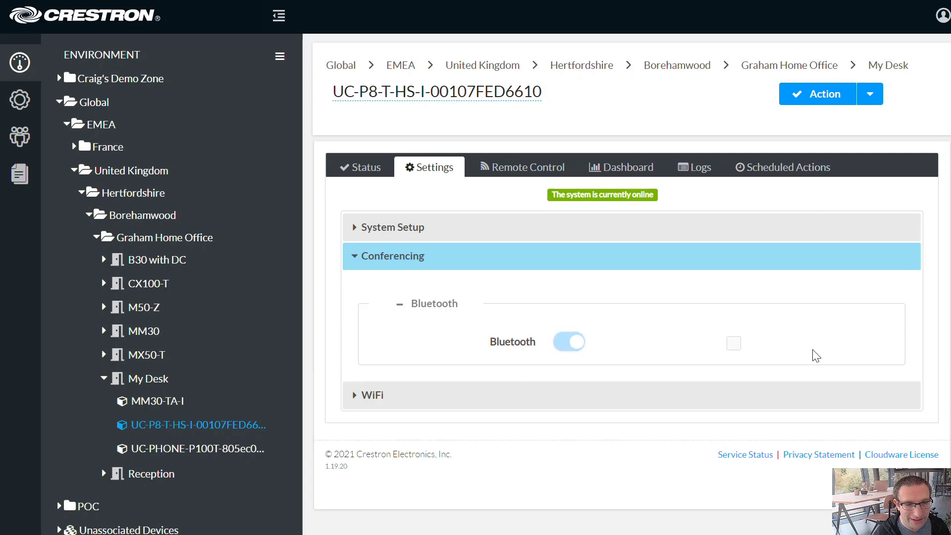
Step: Start a remote control session on the phone, request control and toggle its microphone mute
left_click(497, 172)
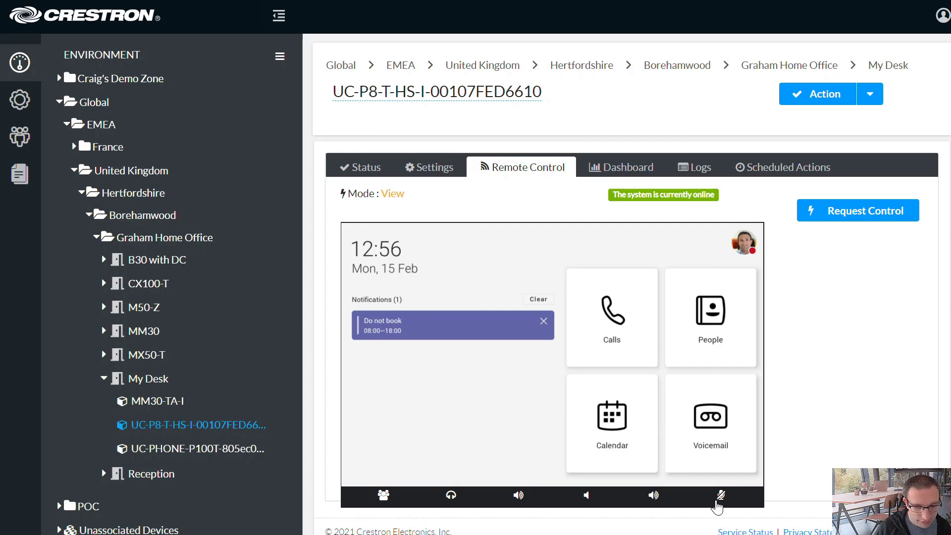
left_click(837, 216)
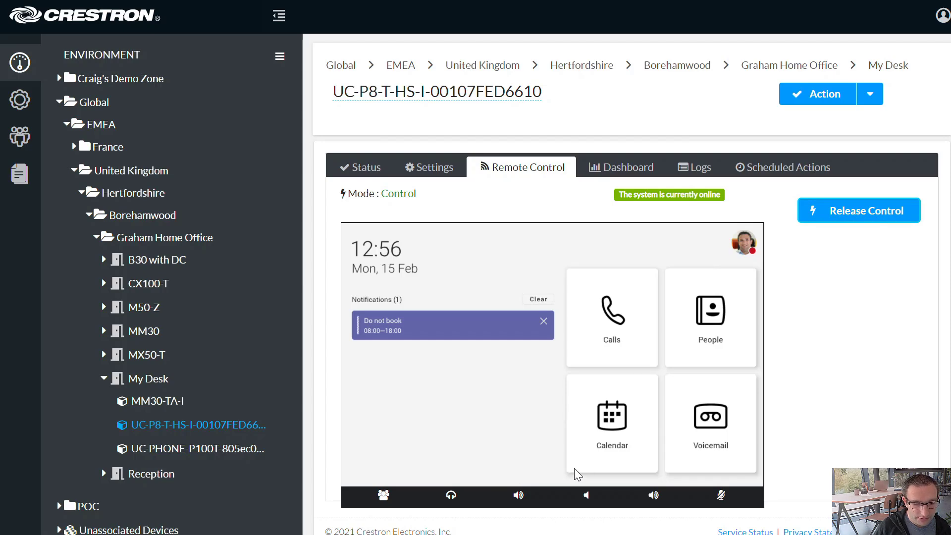
left_click(721, 497)
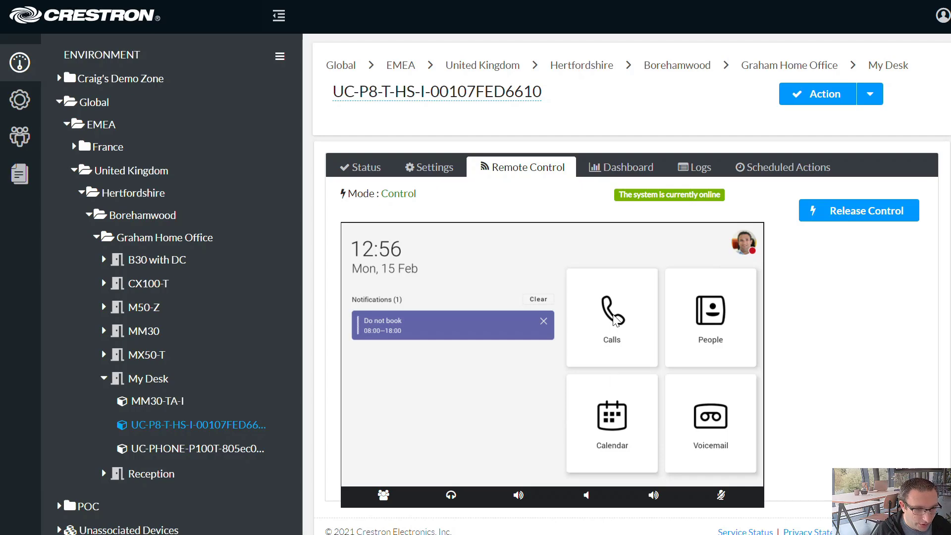
Step: Browse the phone's calendar and account menu remotely, then release control of the phone
left_click(610, 429)
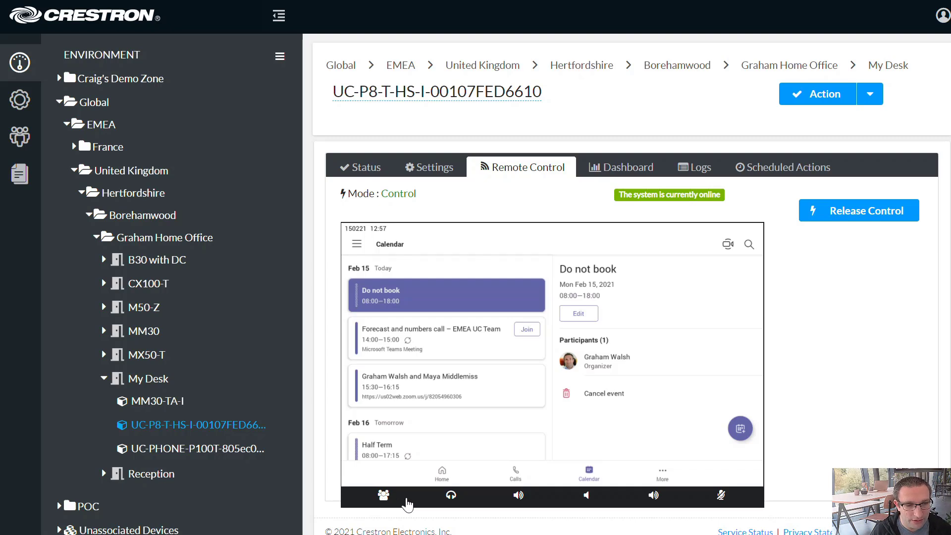
left_click(383, 505)
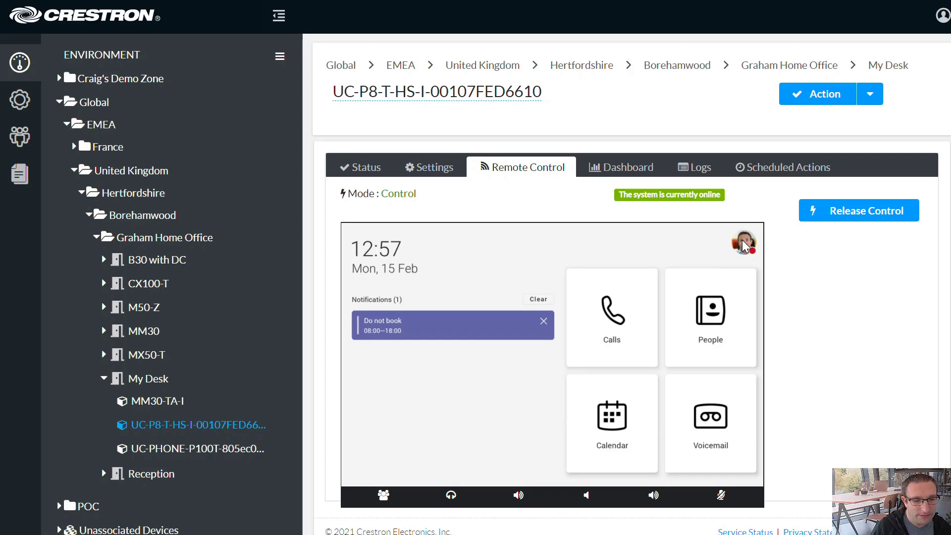
left_click(744, 244)
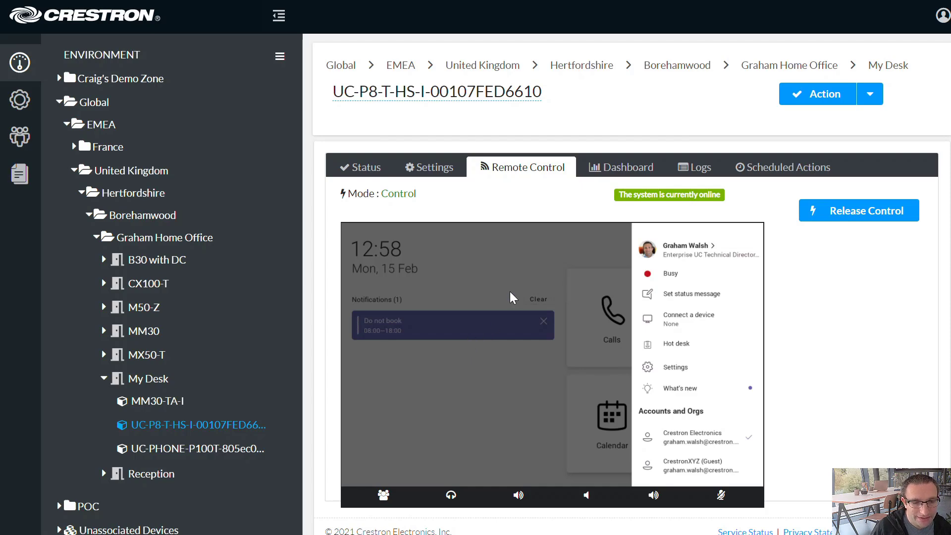
left_click(836, 219)
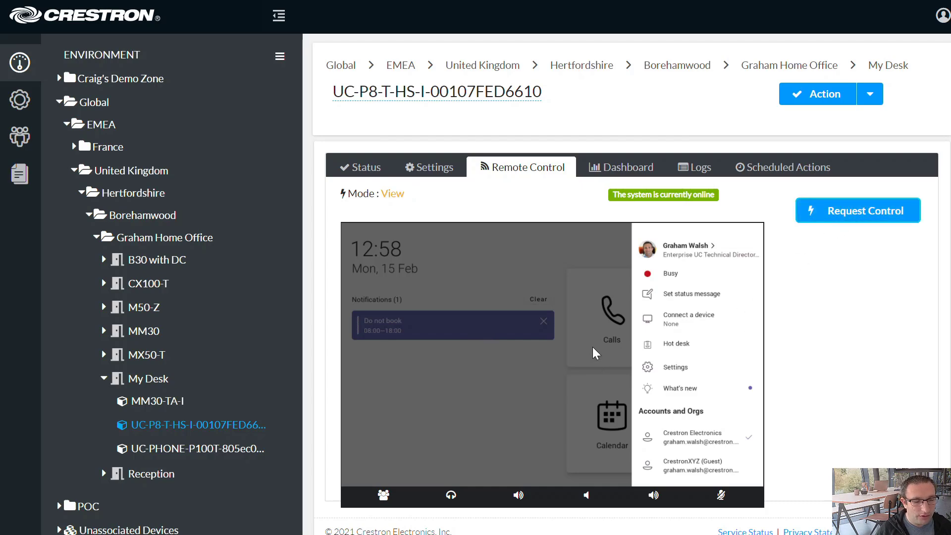
Step: View the phone's Device Usage dashboard and initiate retrieval of its device logs
left_click(614, 168)
left_click(870, 95)
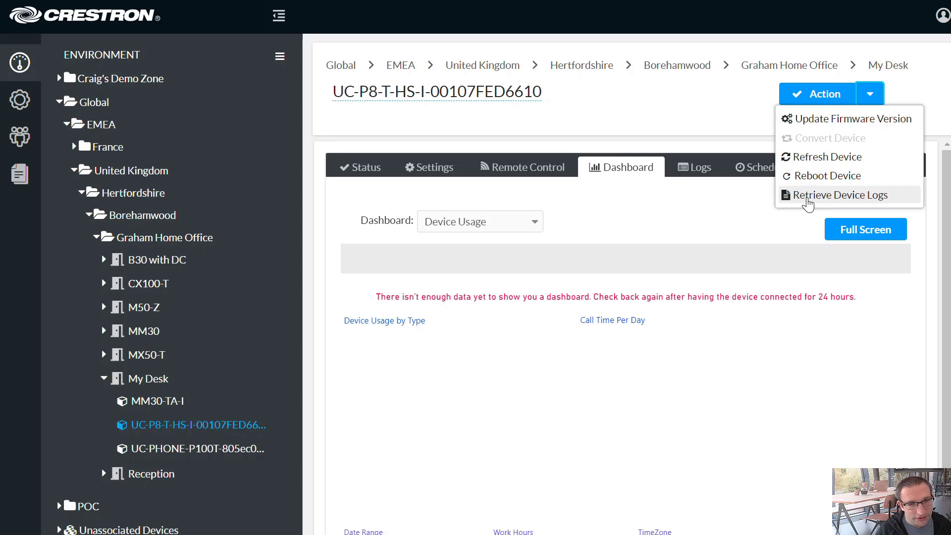
left_click(807, 199)
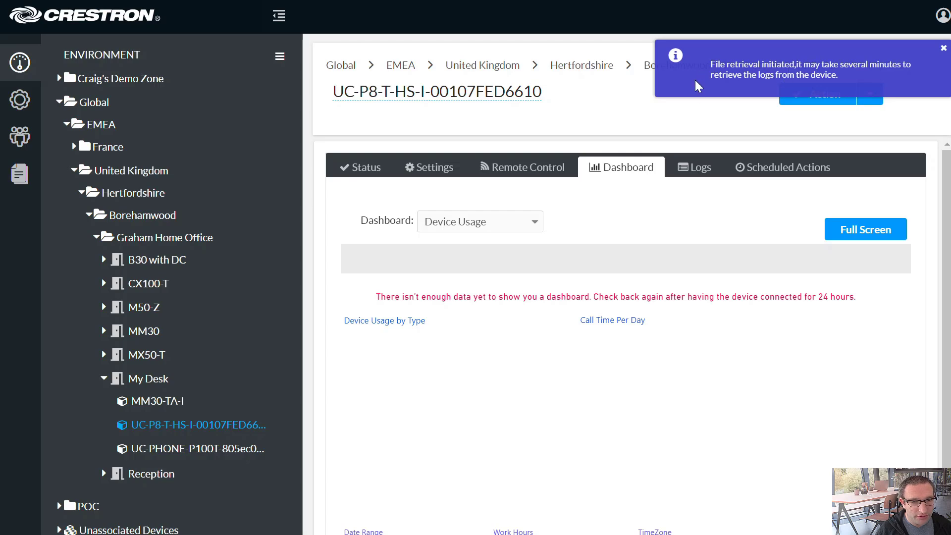
Step: Review the phone's cloud activity logs and open its device log files list
left_click(707, 174)
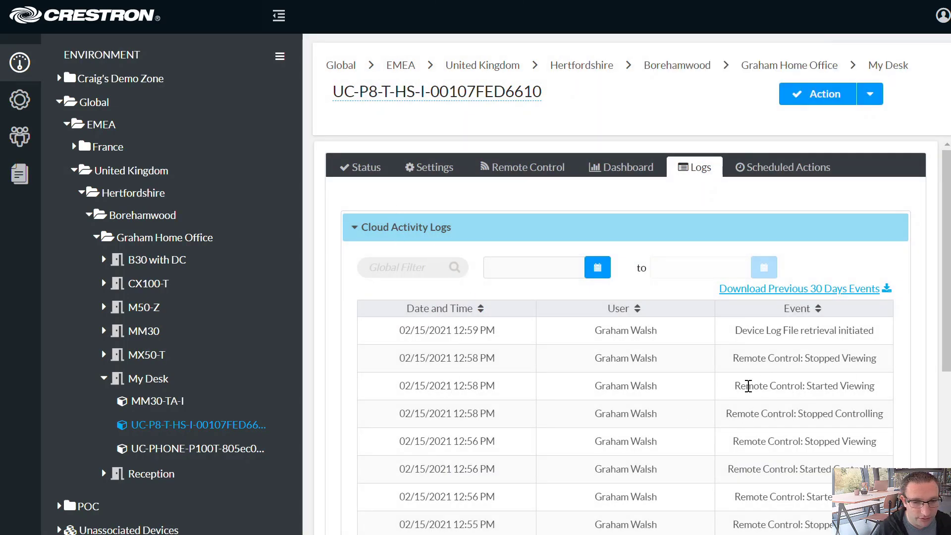
left_click(421, 231)
left_click(391, 264)
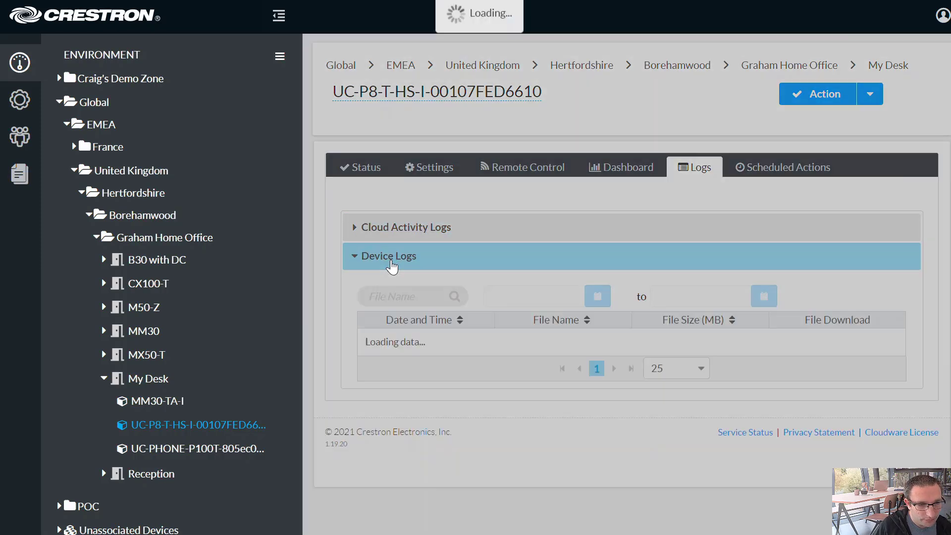